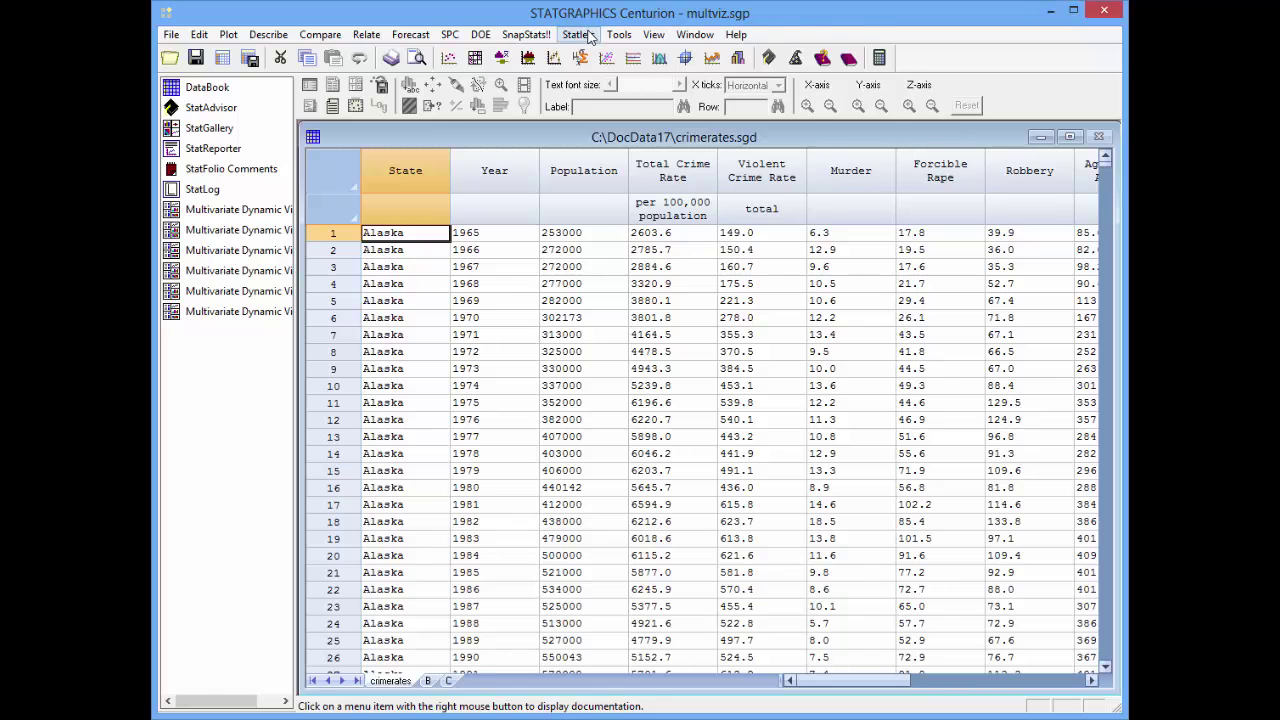
- Discard a new visualizer, then show the first saved visualizer's input variables (slicer Year, identifier State)
left_click(590, 37)
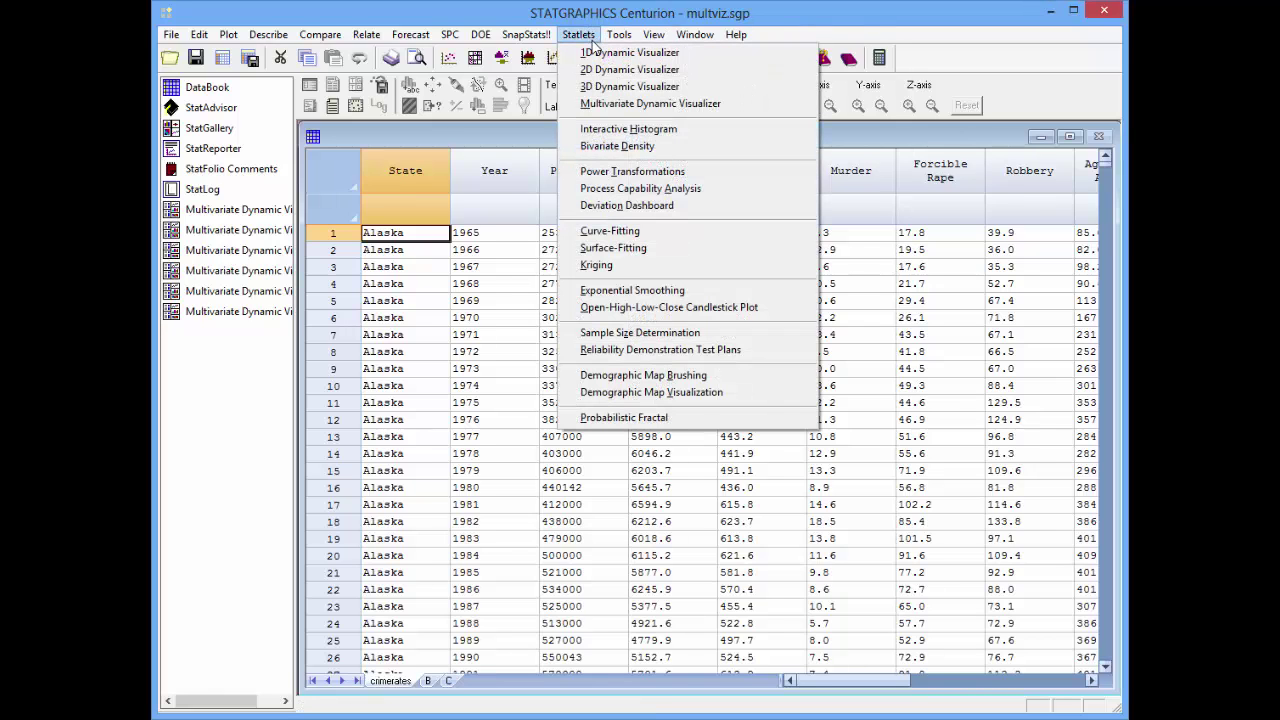
left_click(608, 103)
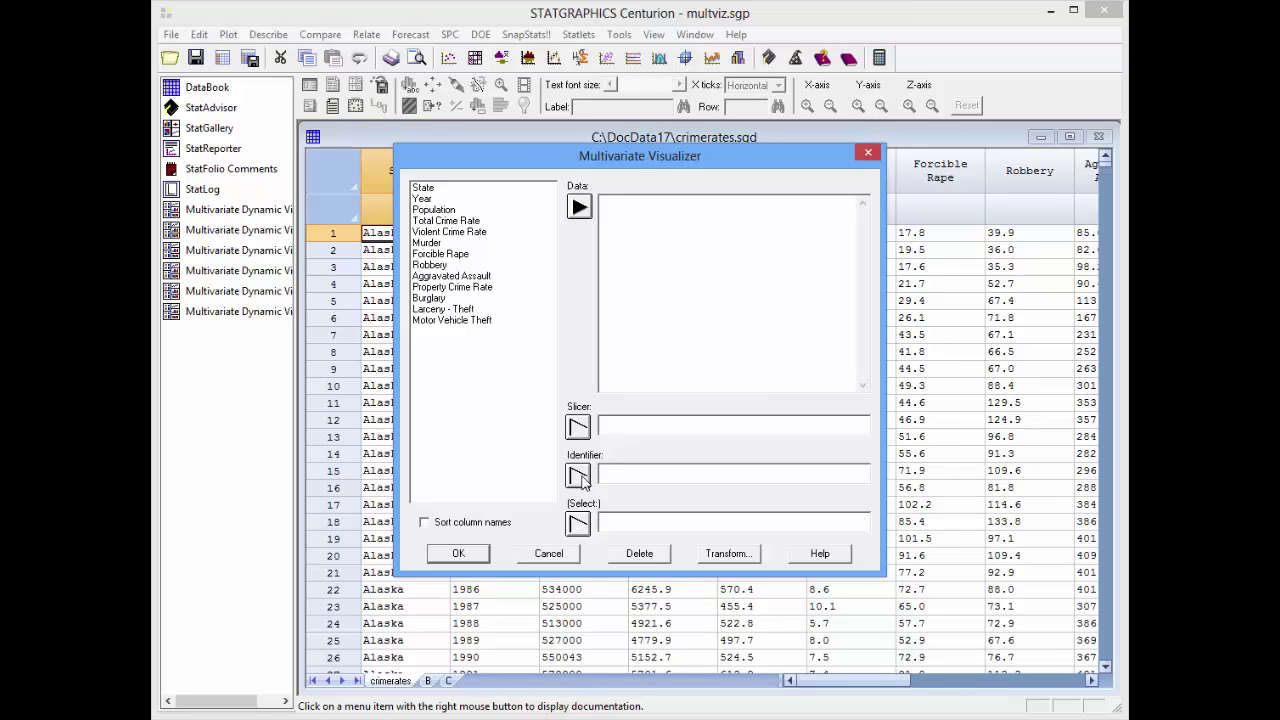
left_click(560, 552)
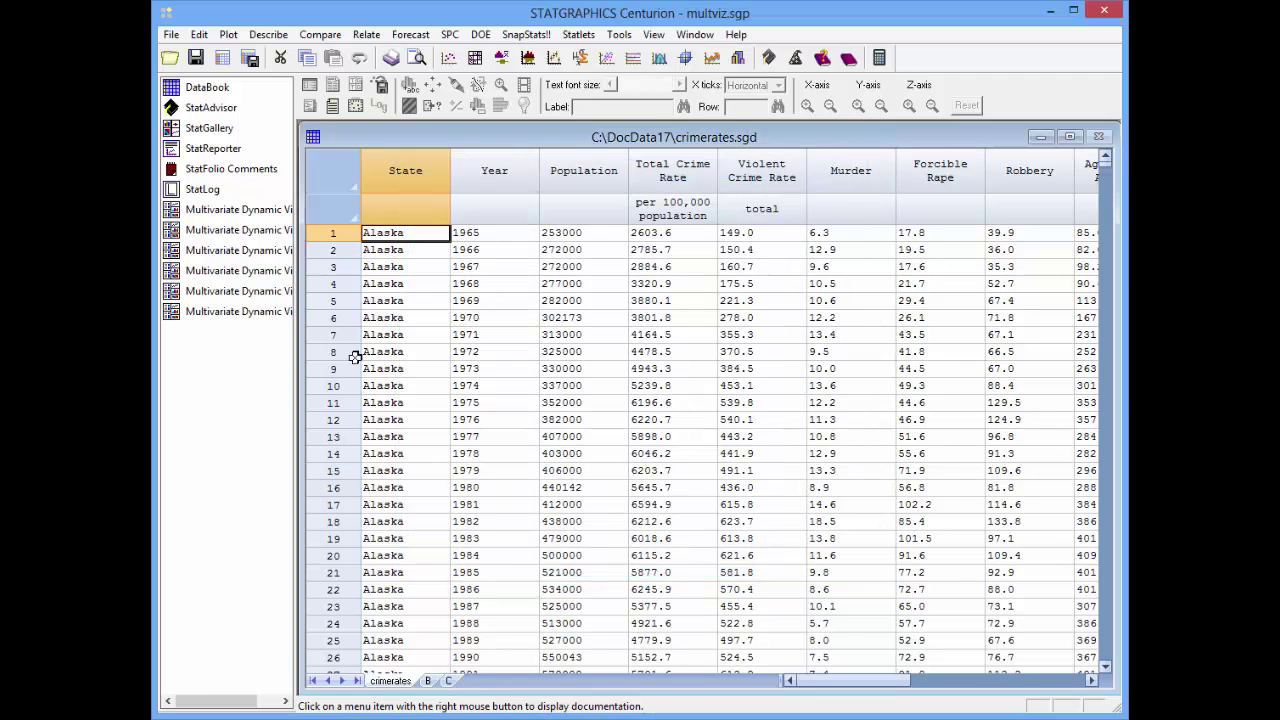
left_click(256, 212)
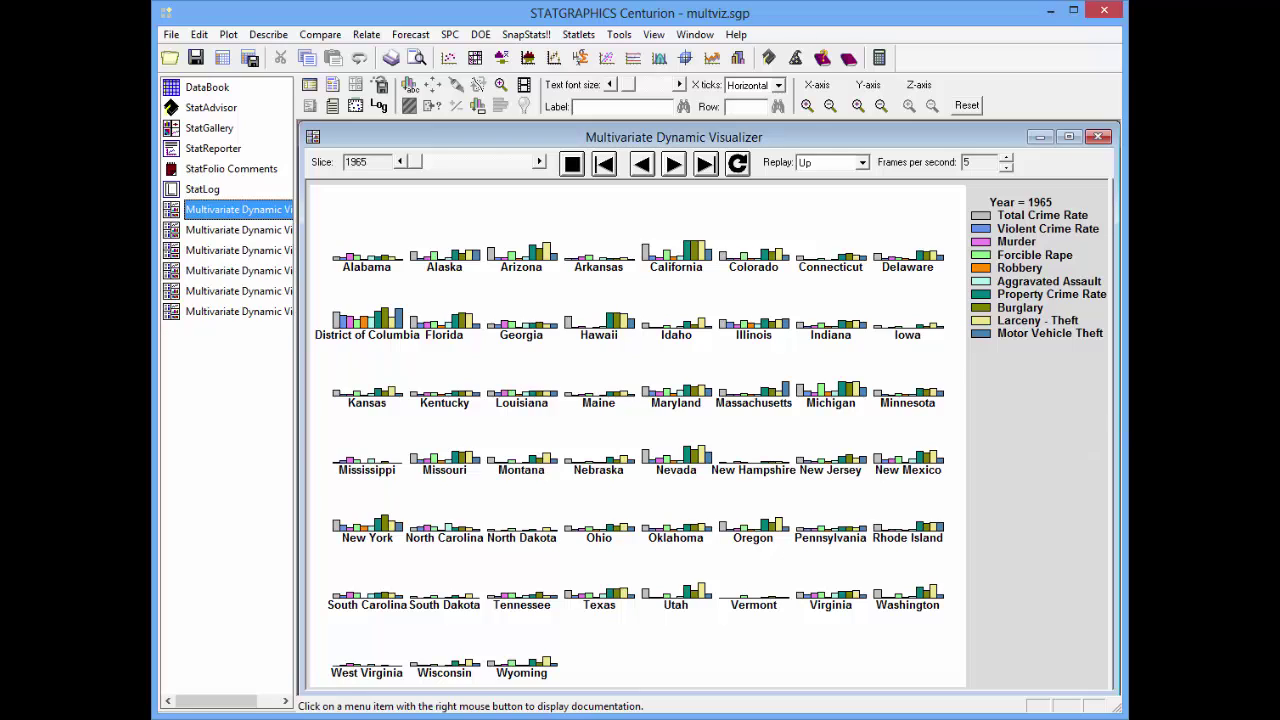
left_click(309, 86)
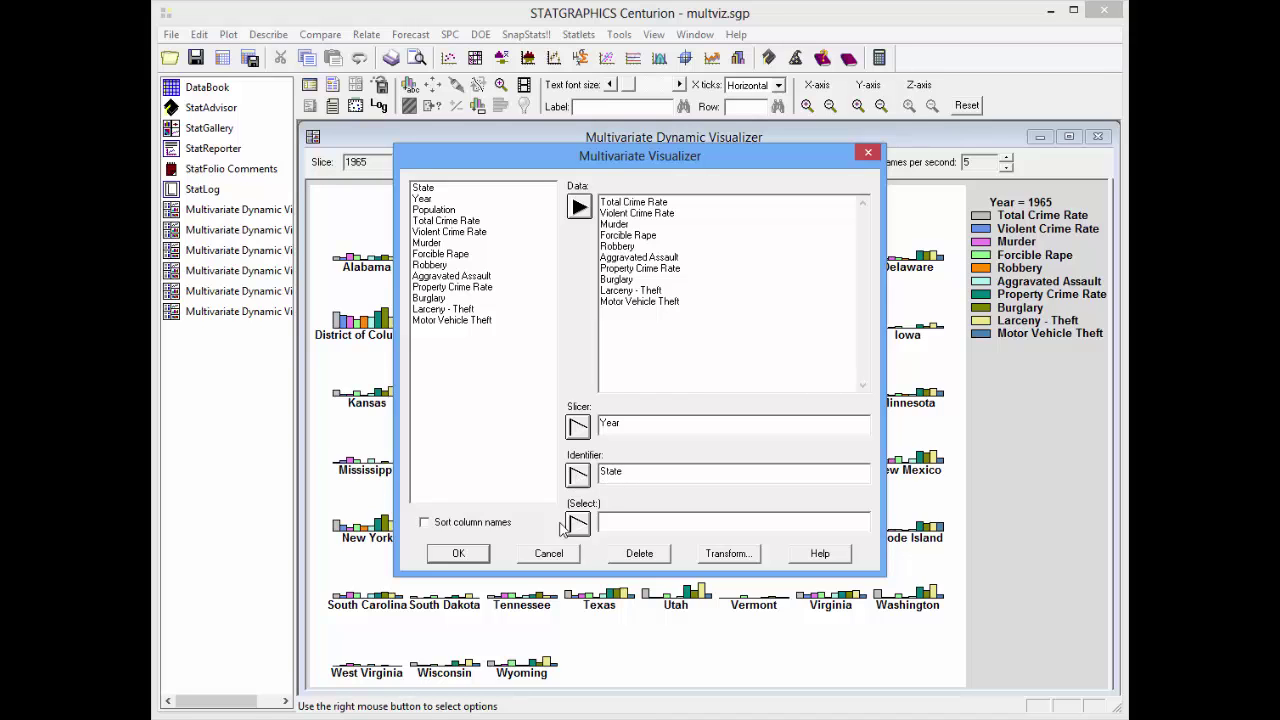
- Close the Multivariate Visualizer input dialog unchanged, returning to the 1965 per-state bar charts
left_click(549, 553)
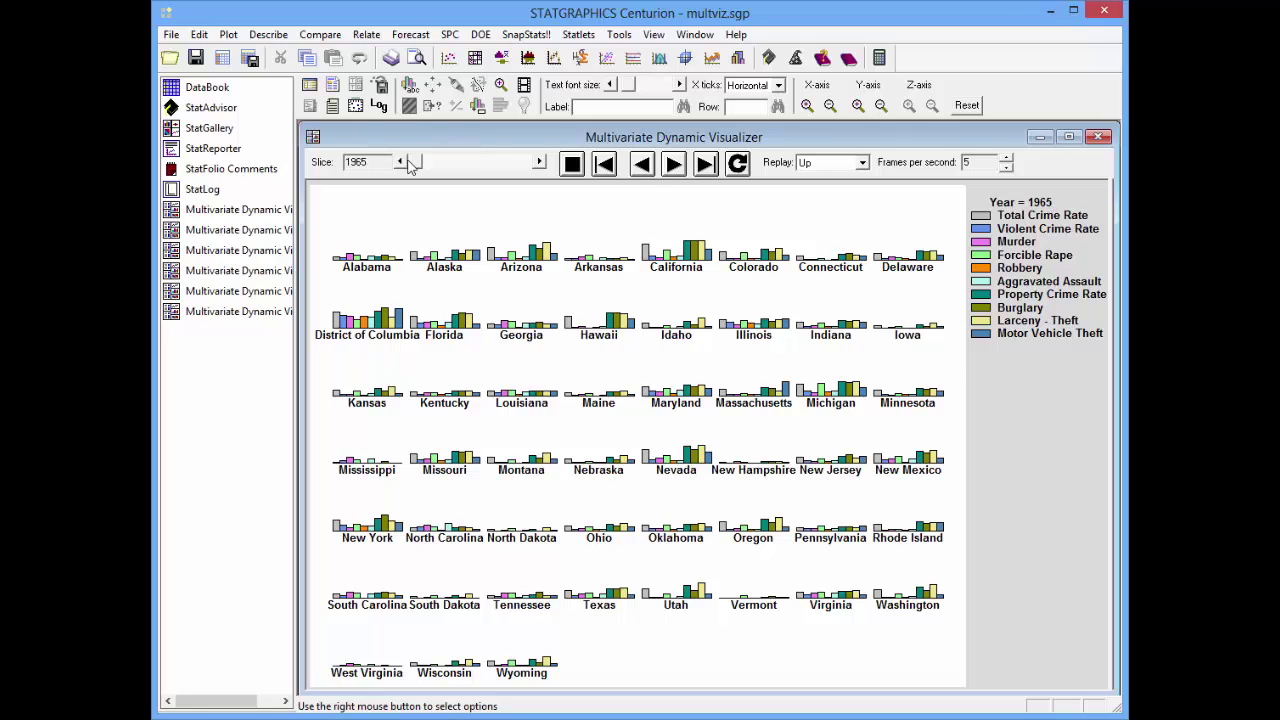
- Move the year slice to 1971, then animate the per-state bar charts through to 2010
mouse_move(416, 163)
left_mouse_down()
mouse_move(524, 175)
mouse_move(415, 165)
left_mouse_up()
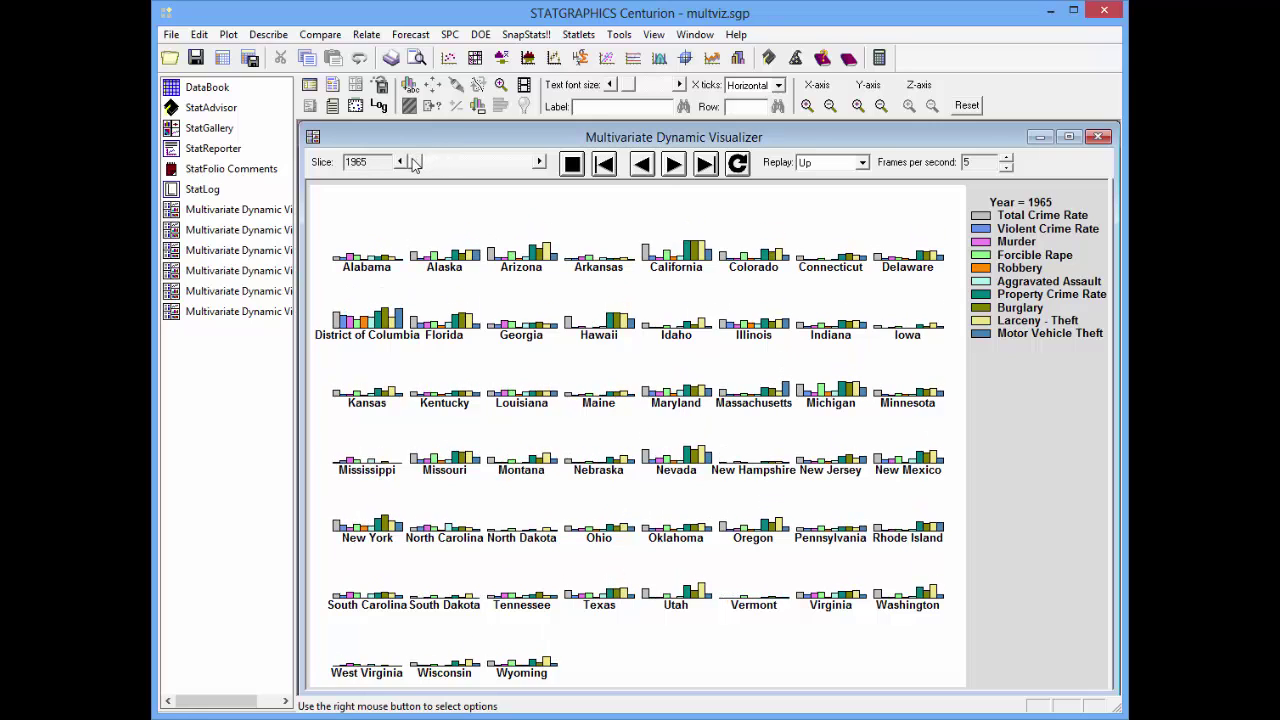
left_click(675, 168)
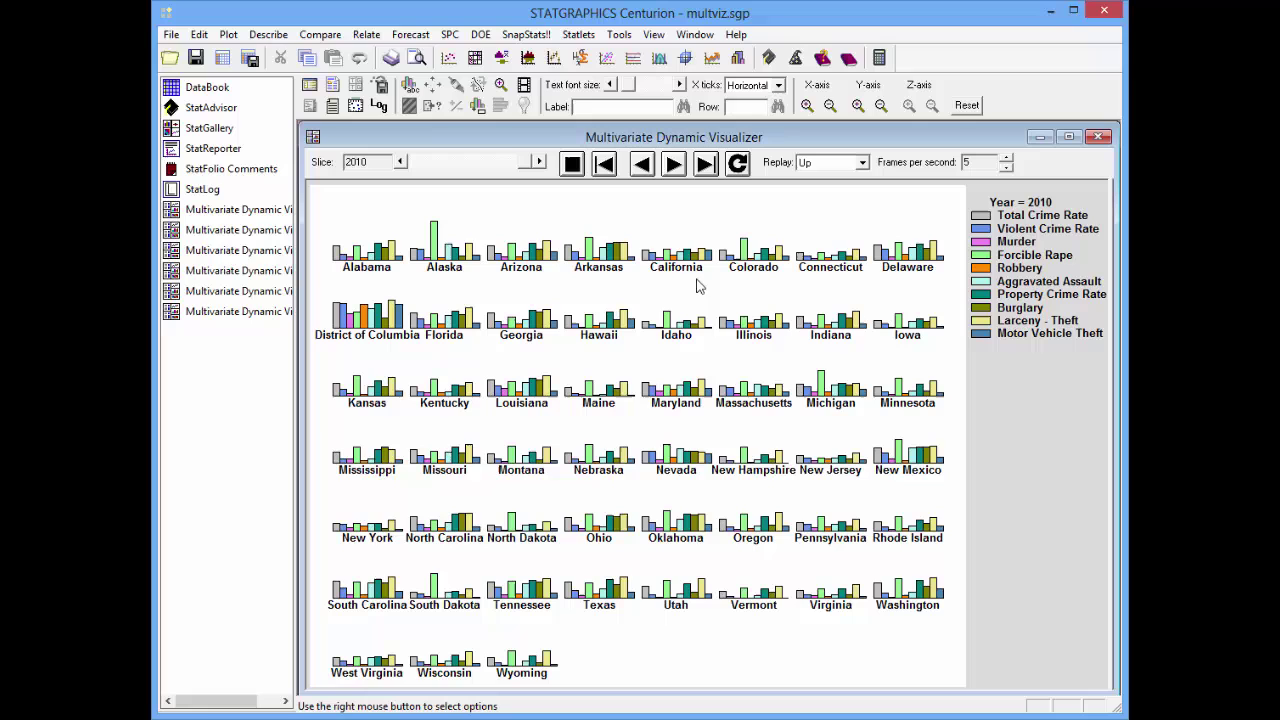
right_click(610, 290)
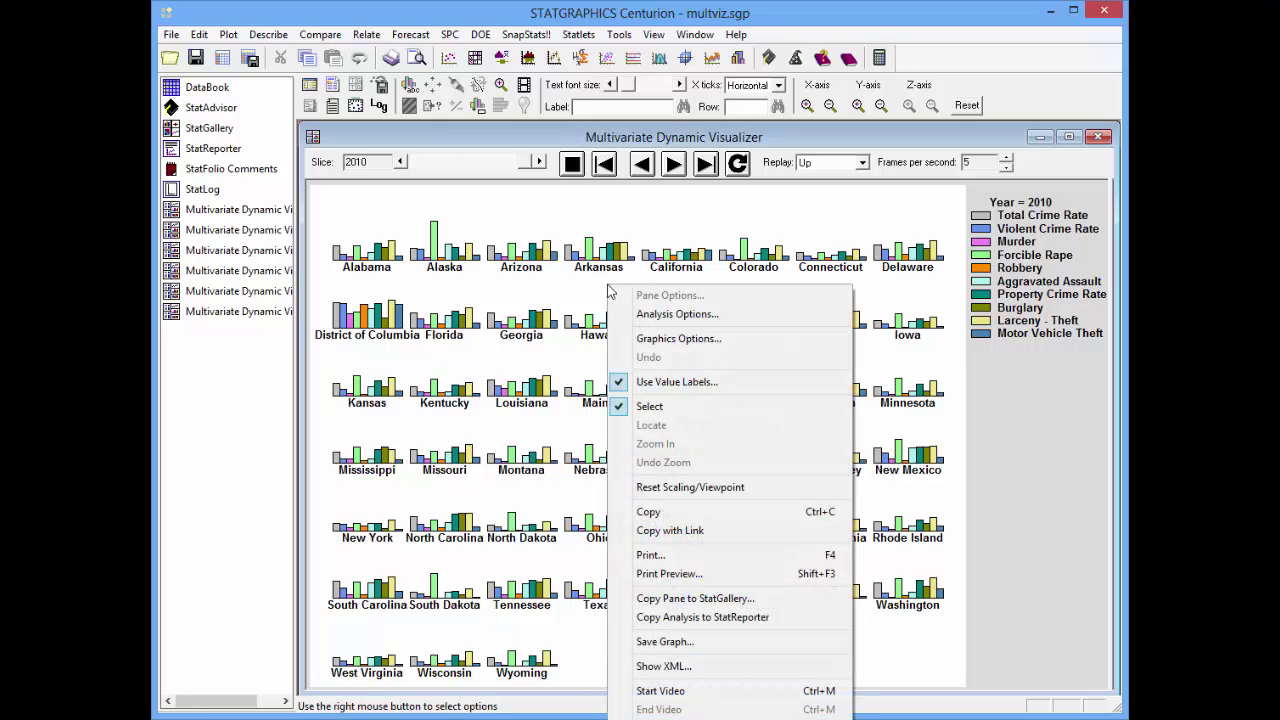
left_click(646, 316)
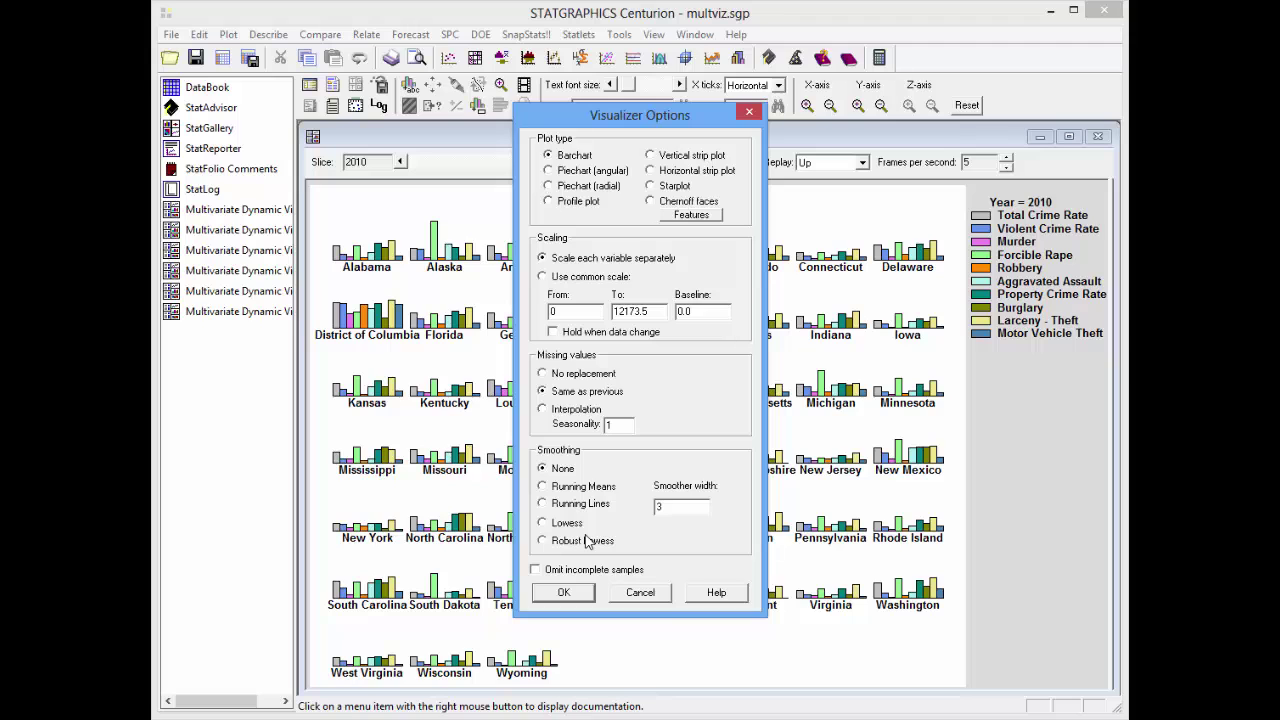
left_click(640, 592)
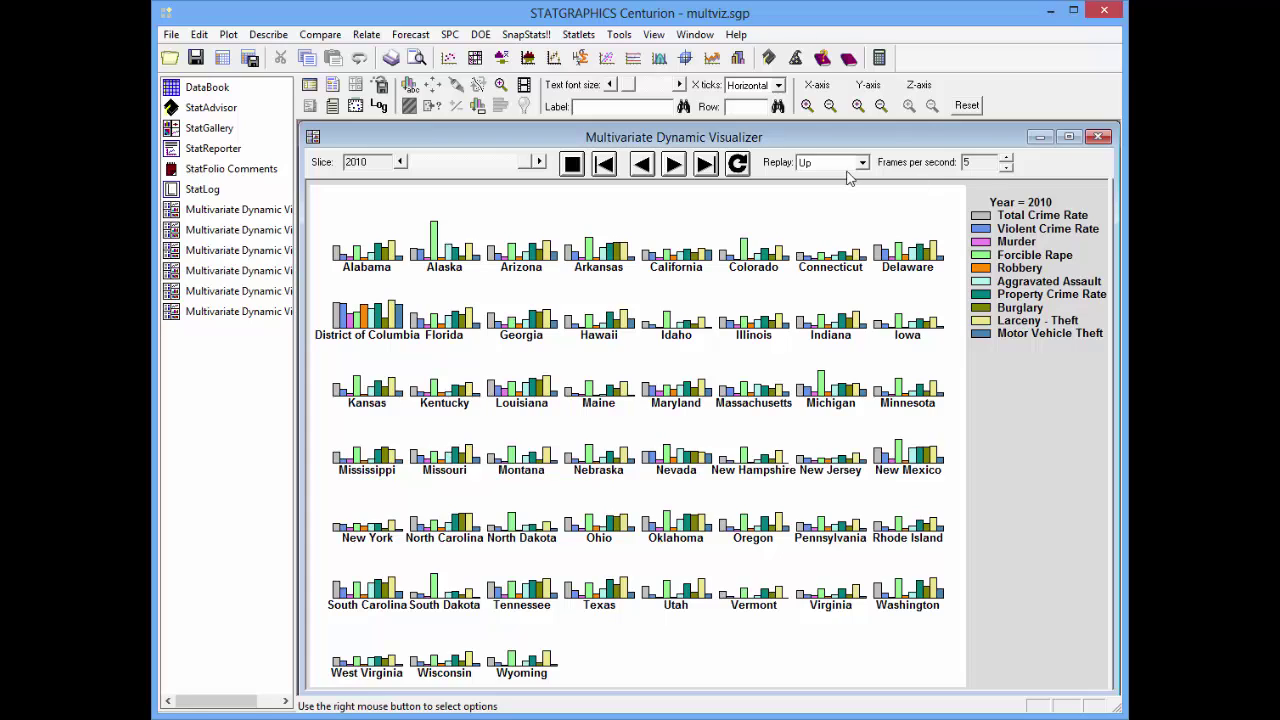
- Replay the bar-chart animation from 1965 through 2010, ending back at 1965
left_click(737, 165)
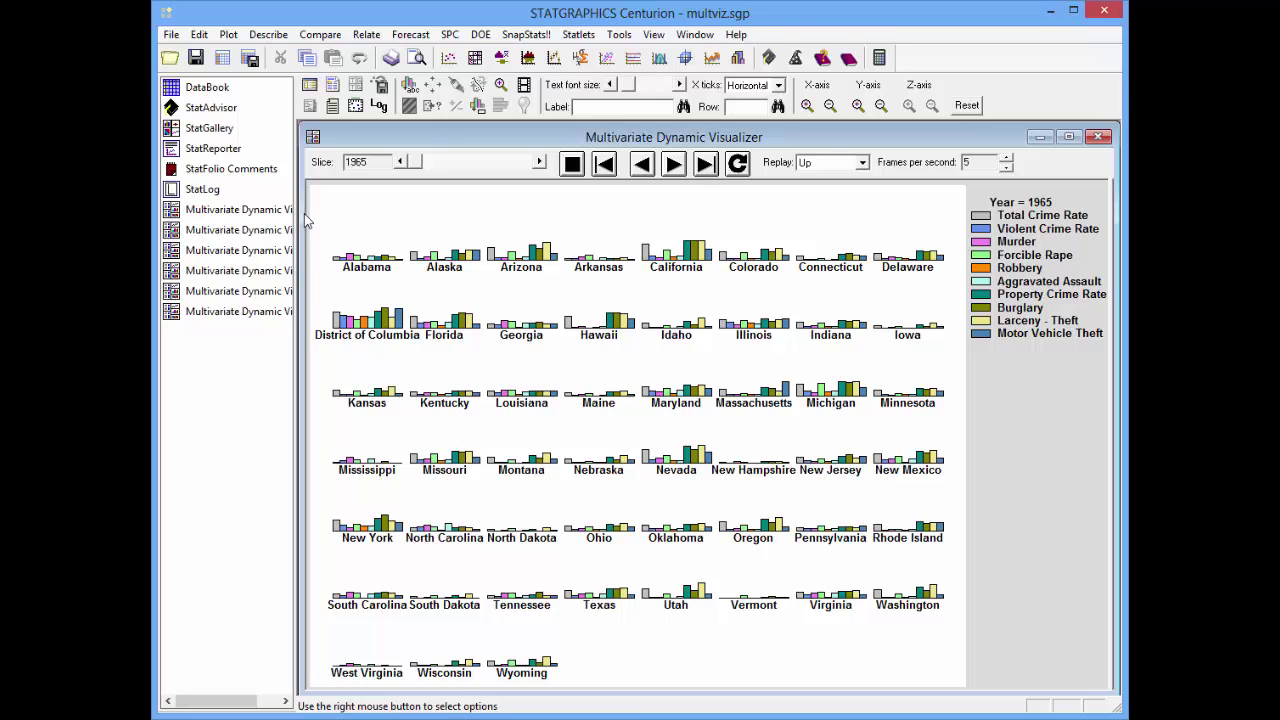
- Show the second visualizer's violent-versus-property pie charts and animate them from 1965 to 2010
left_click(268, 230)
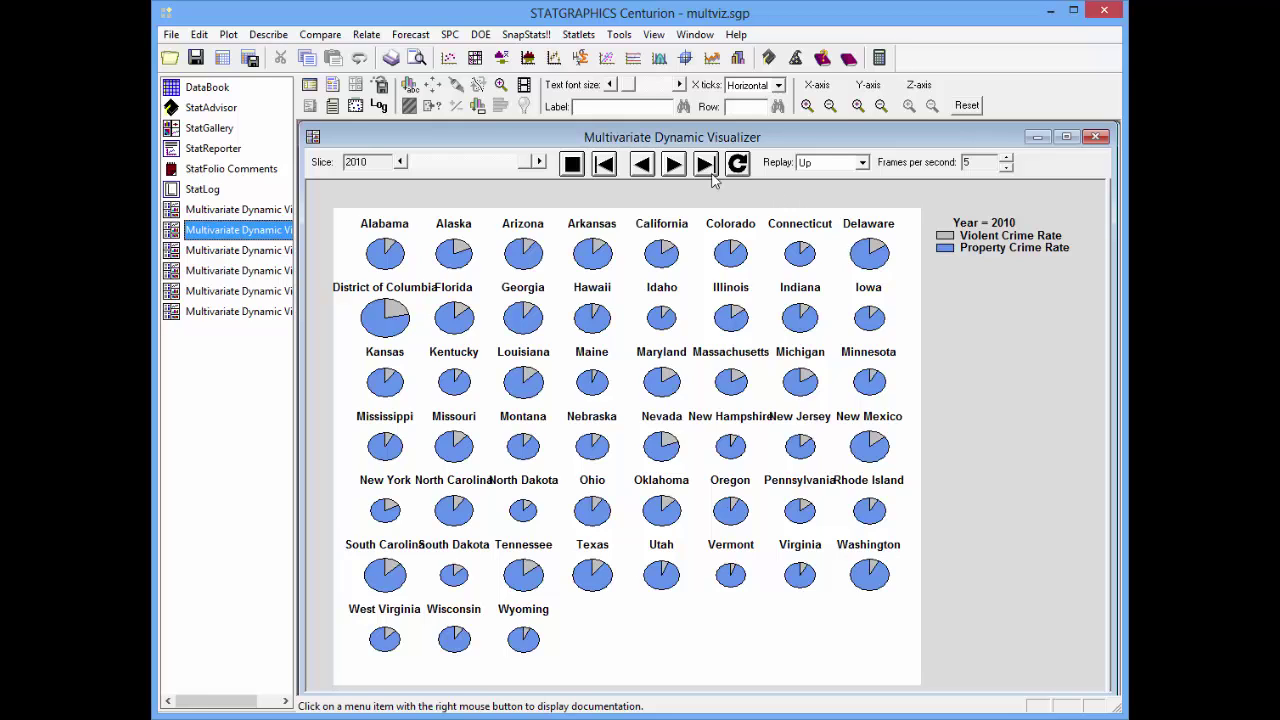
left_click_drag(527, 165, 472, 167)
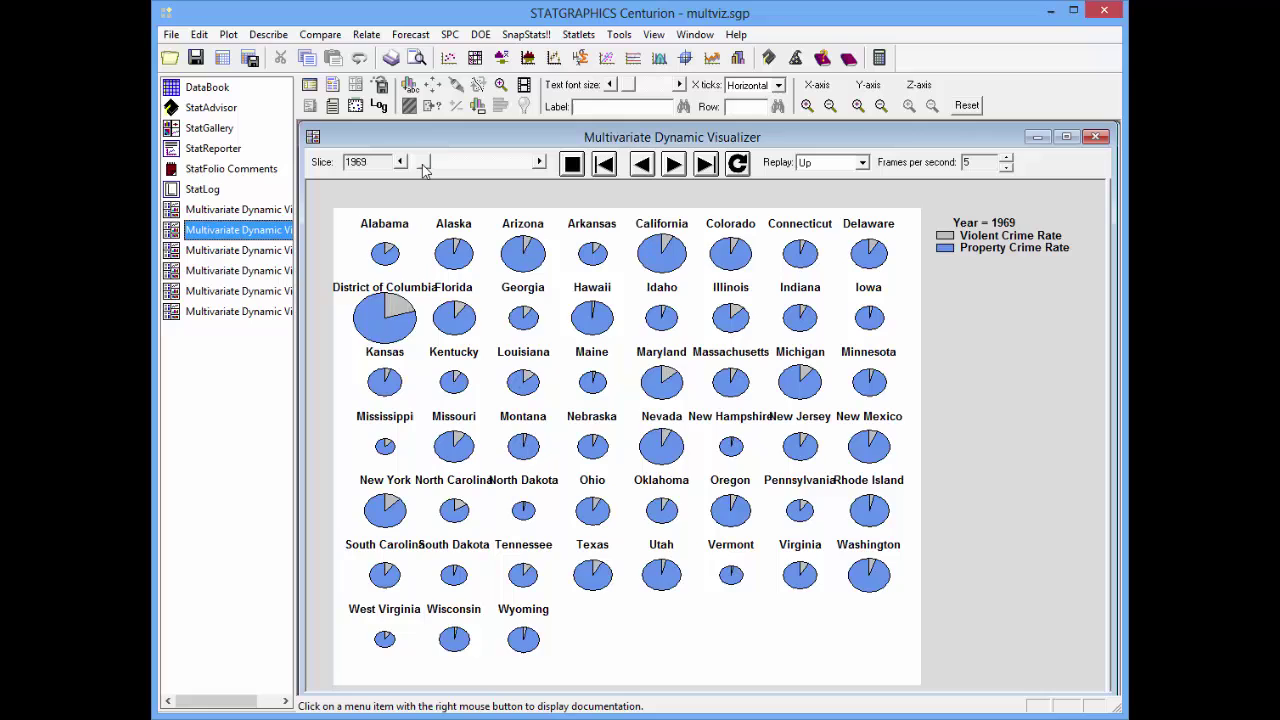
left_click_drag(426, 170, 414, 170)
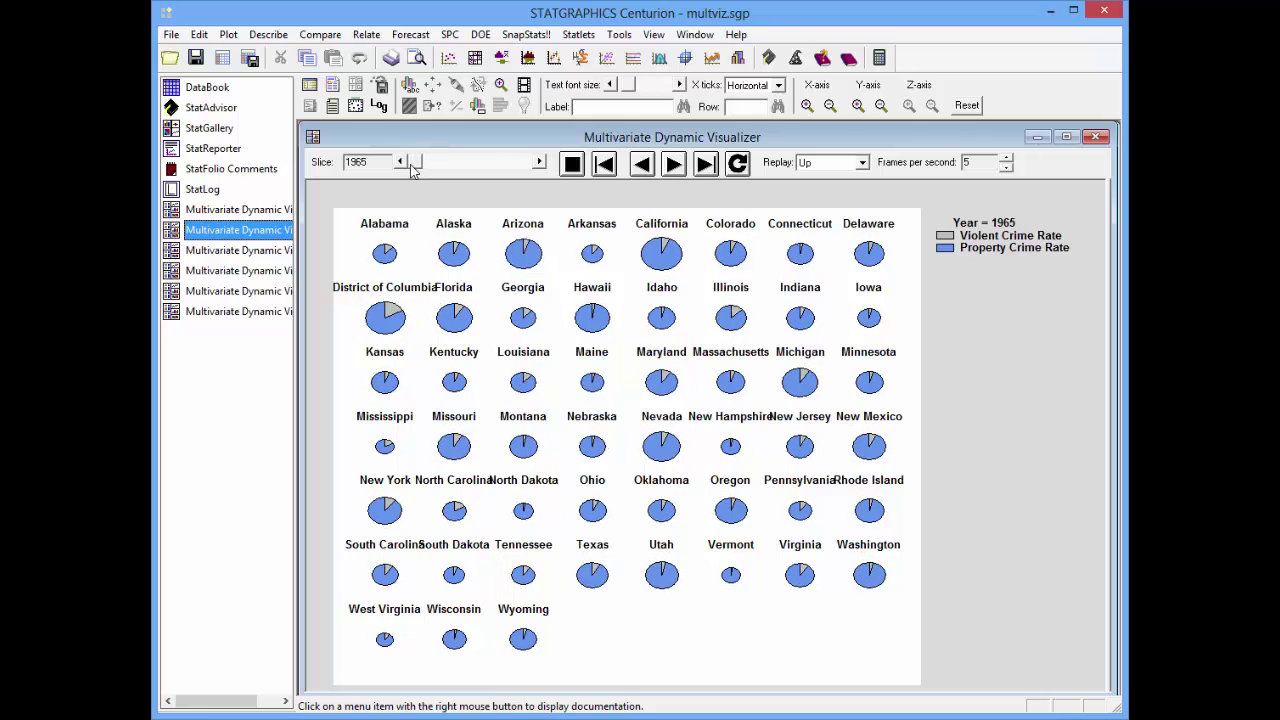
left_click(676, 166)
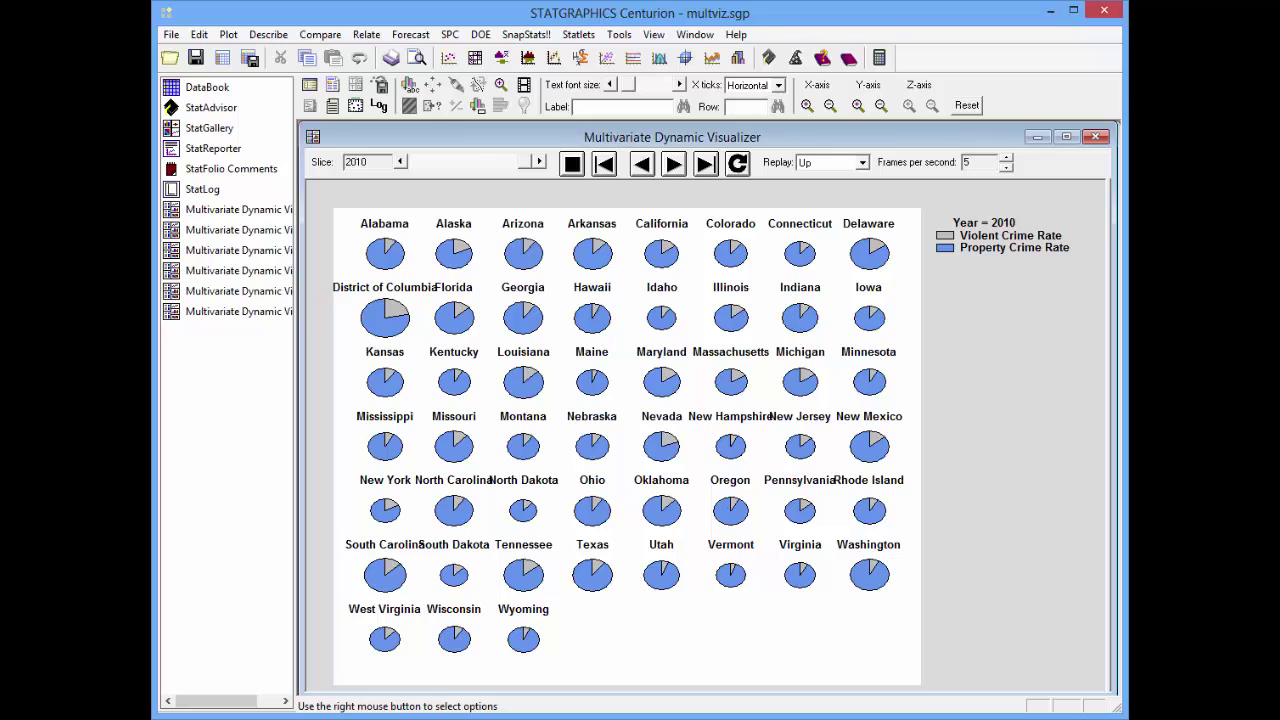
- Show the third visualizer's 1965 profiles of murder, forcible rape, robbery and aggravated assault
left_click(280, 255)
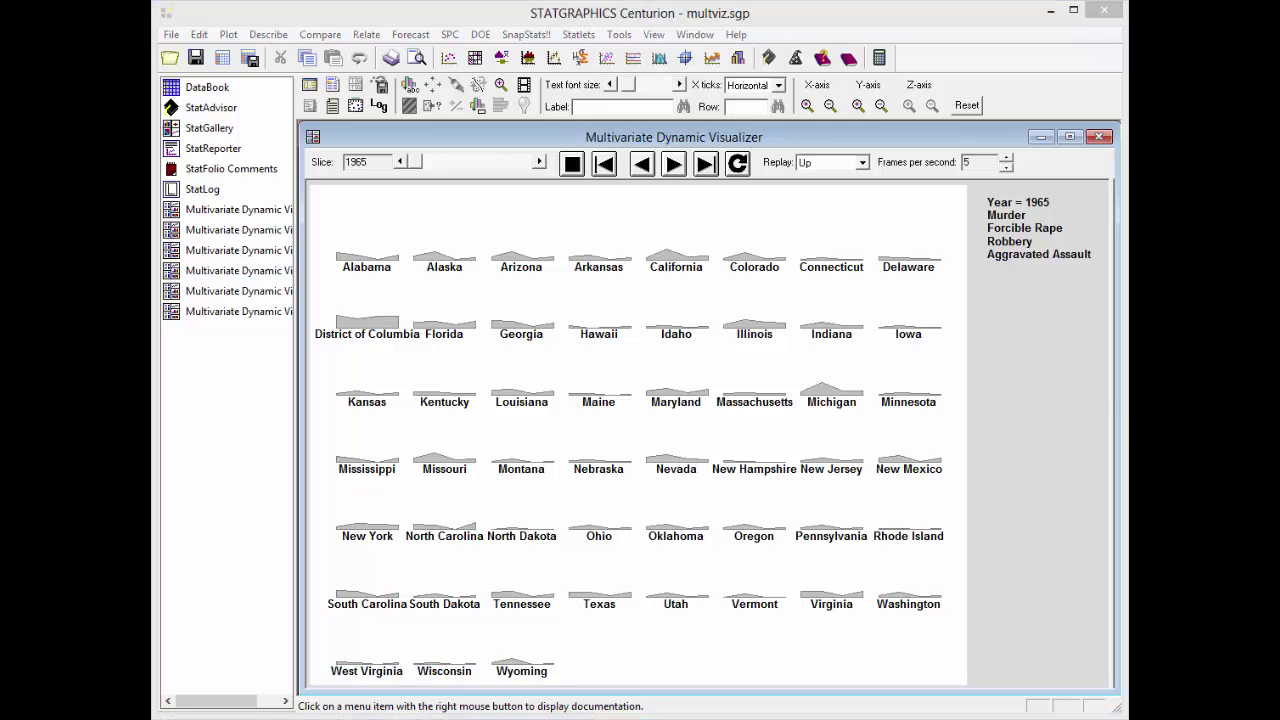
- Animate the per-state crime-rate profile plots forward through the years
left_click(675, 166)
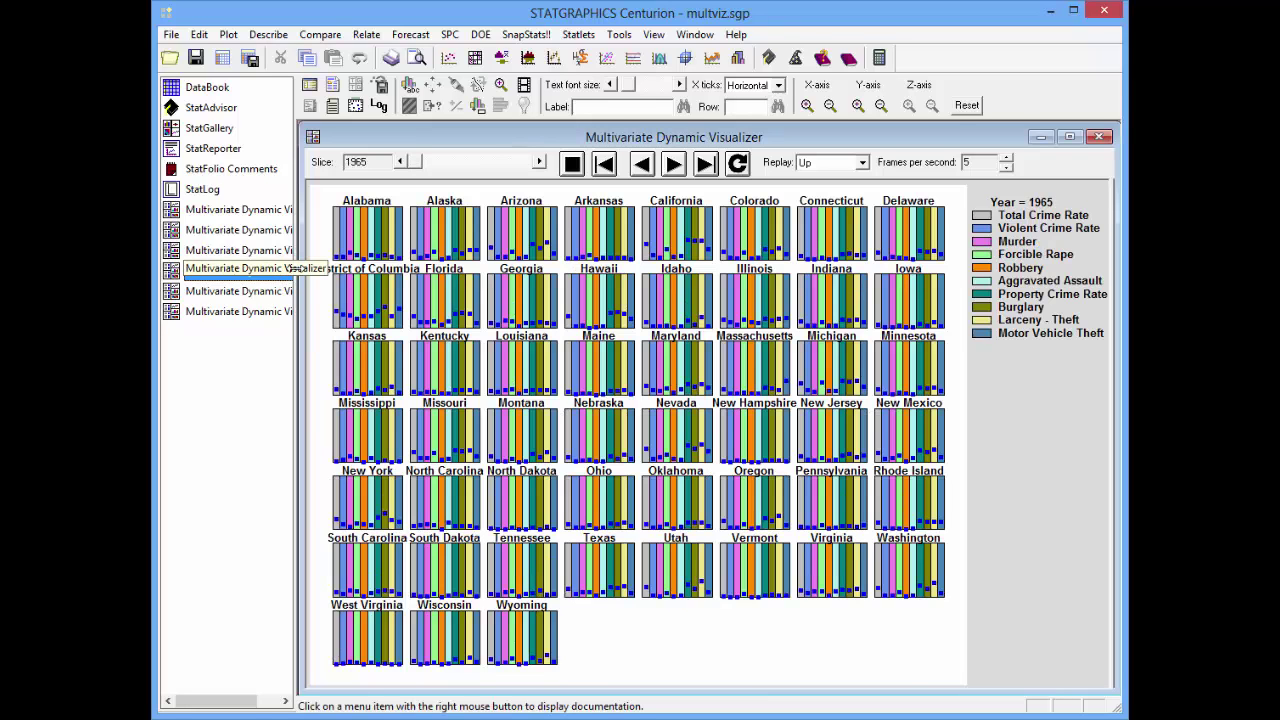
- Animate the ten-variable per-state bar charts to 2010, then show the star-plot view at 1994
left_click(276, 270)
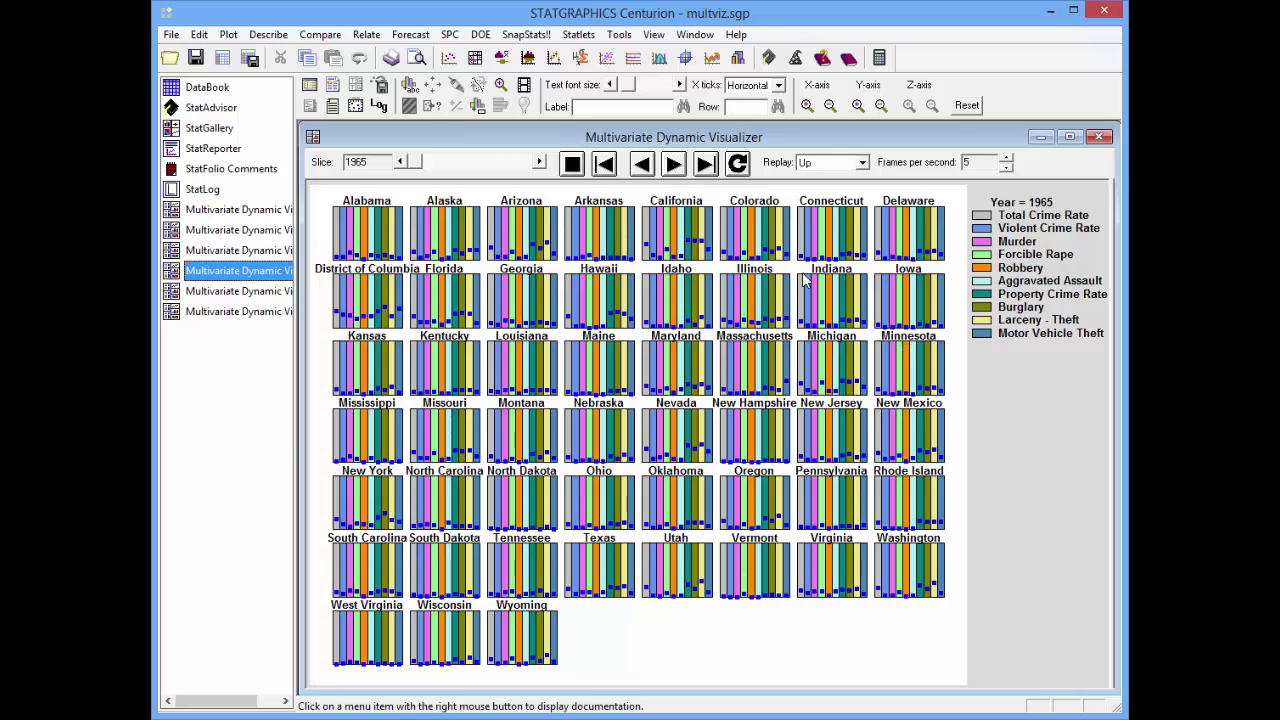
left_click(676, 165)
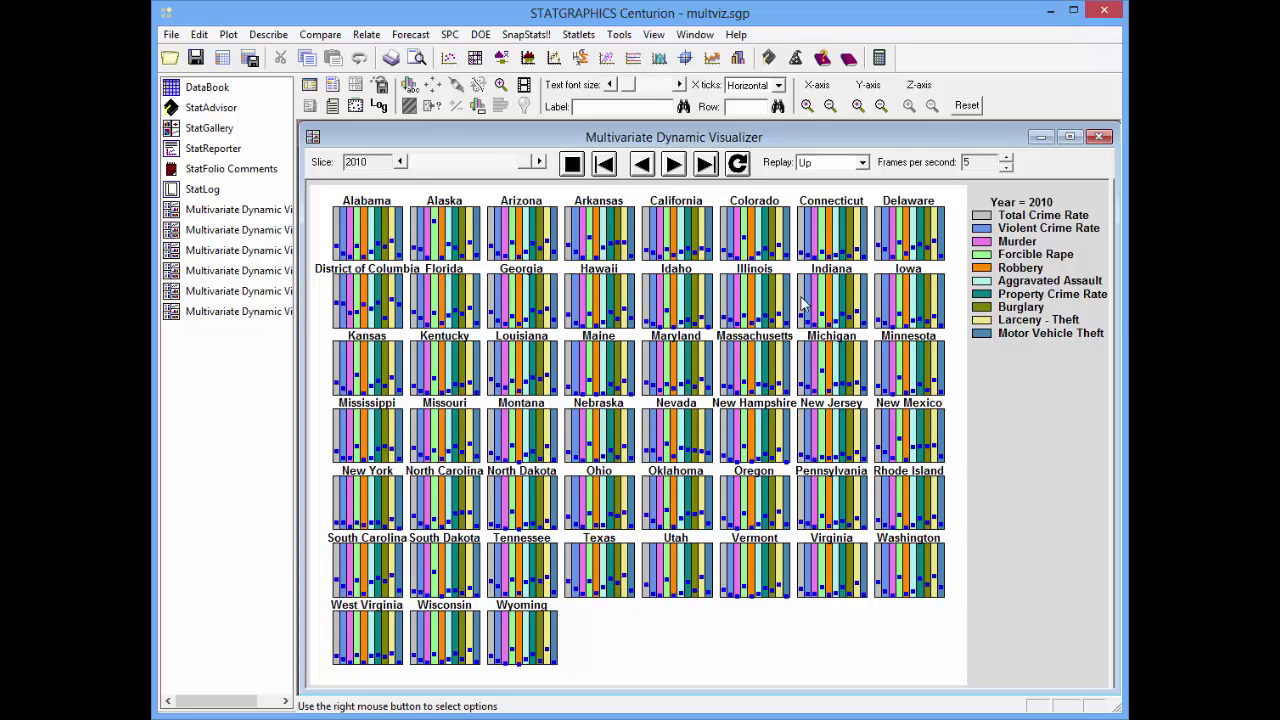
left_click(265, 294)
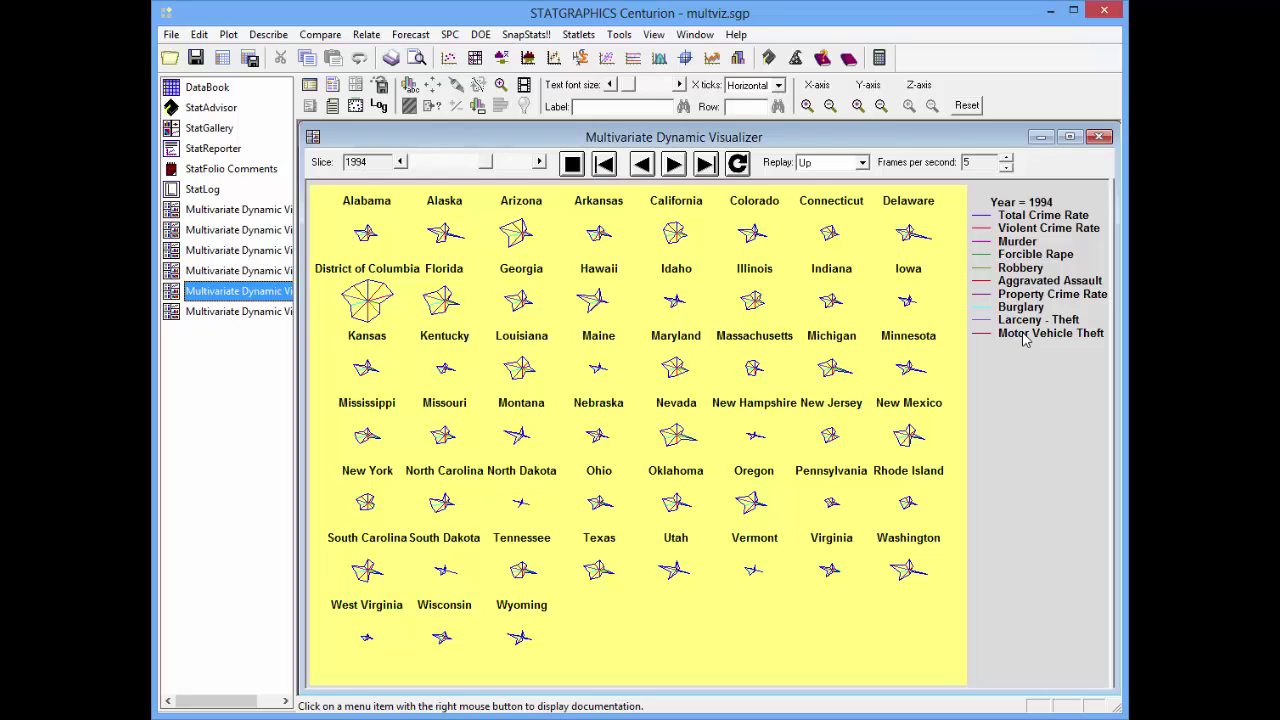
- Scrub the star plots between 1965 and 1970, then animate them from 1965 through 2010
left_click_drag(493, 168, 416, 170)
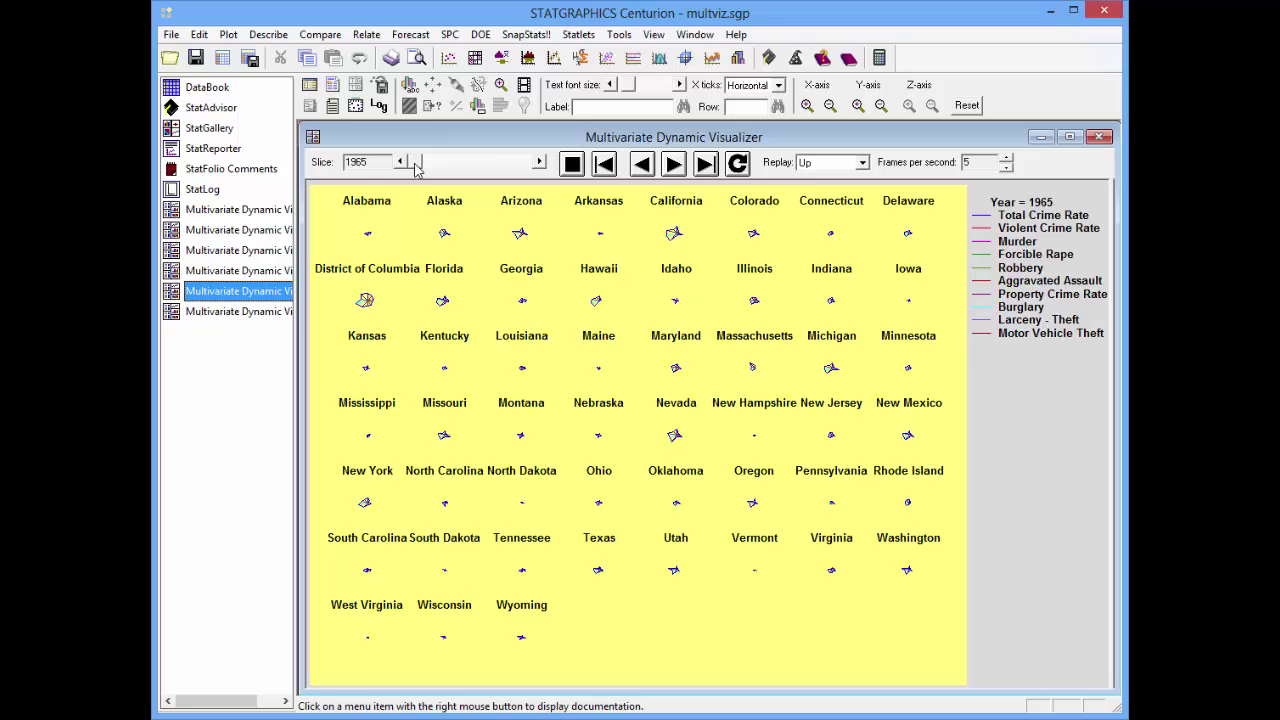
left_click_drag(416, 170, 487, 176)
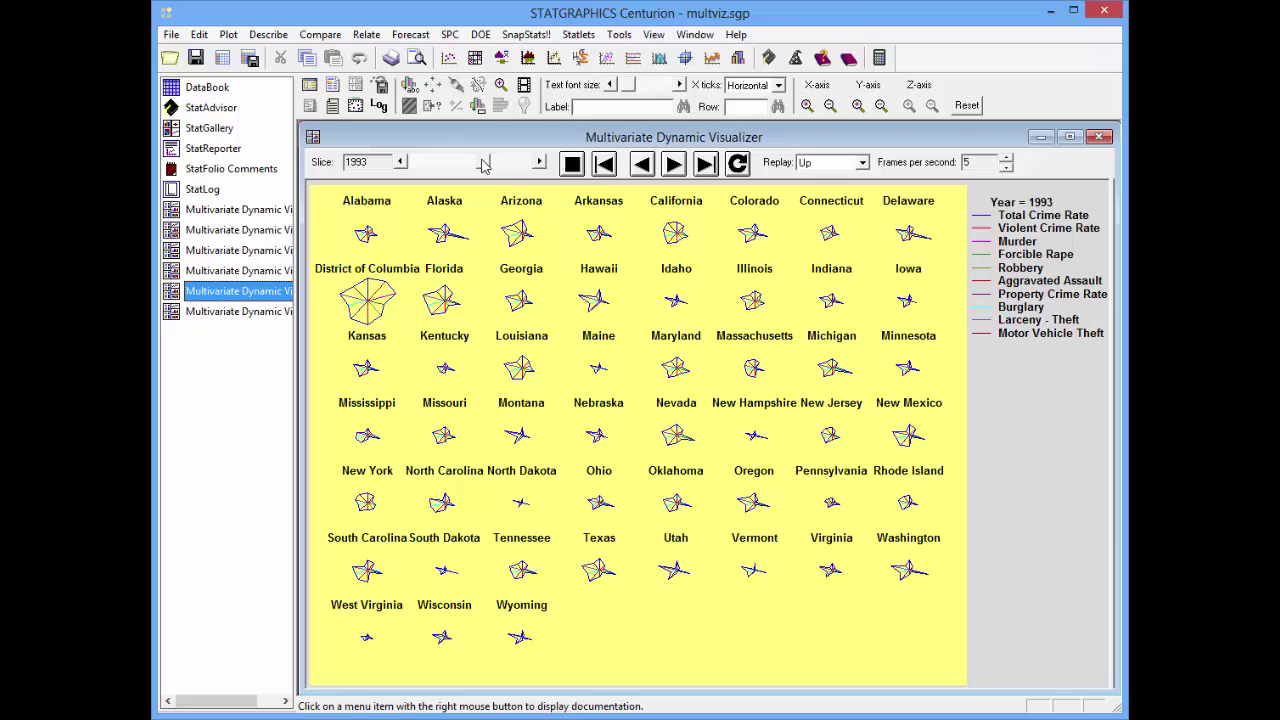
left_click_drag(482, 165, 415, 165)
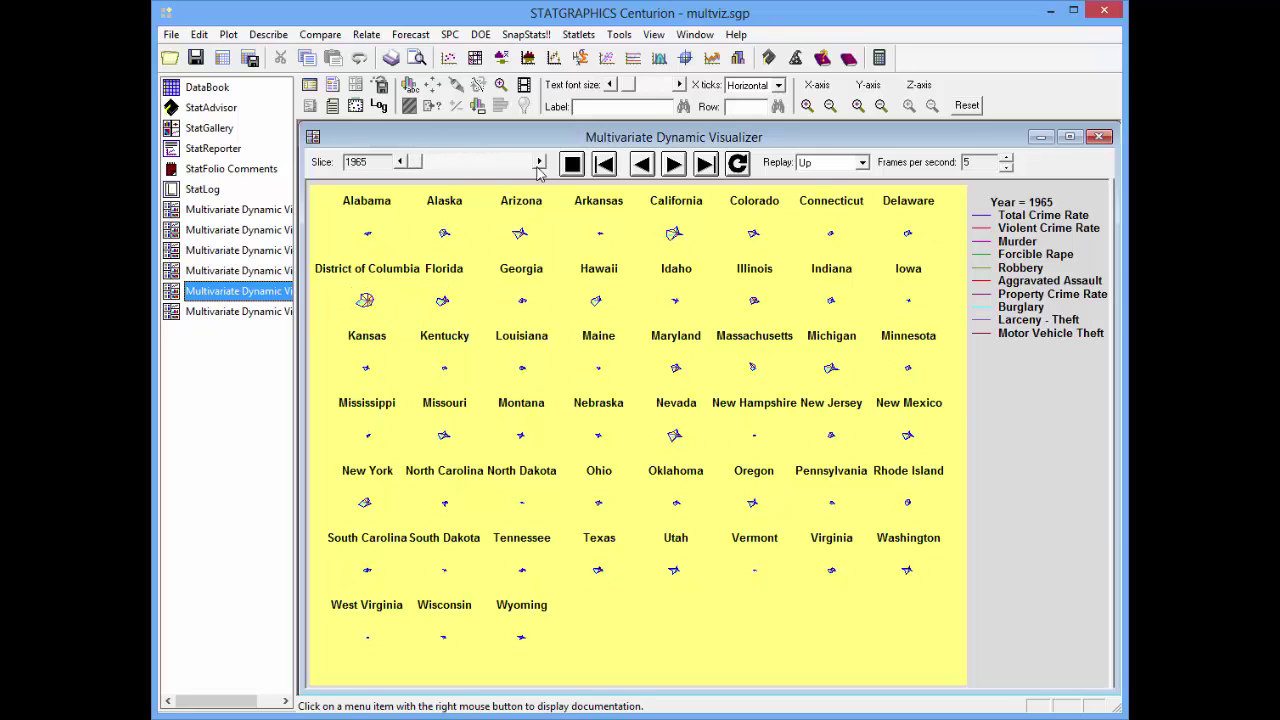
left_click(674, 166)
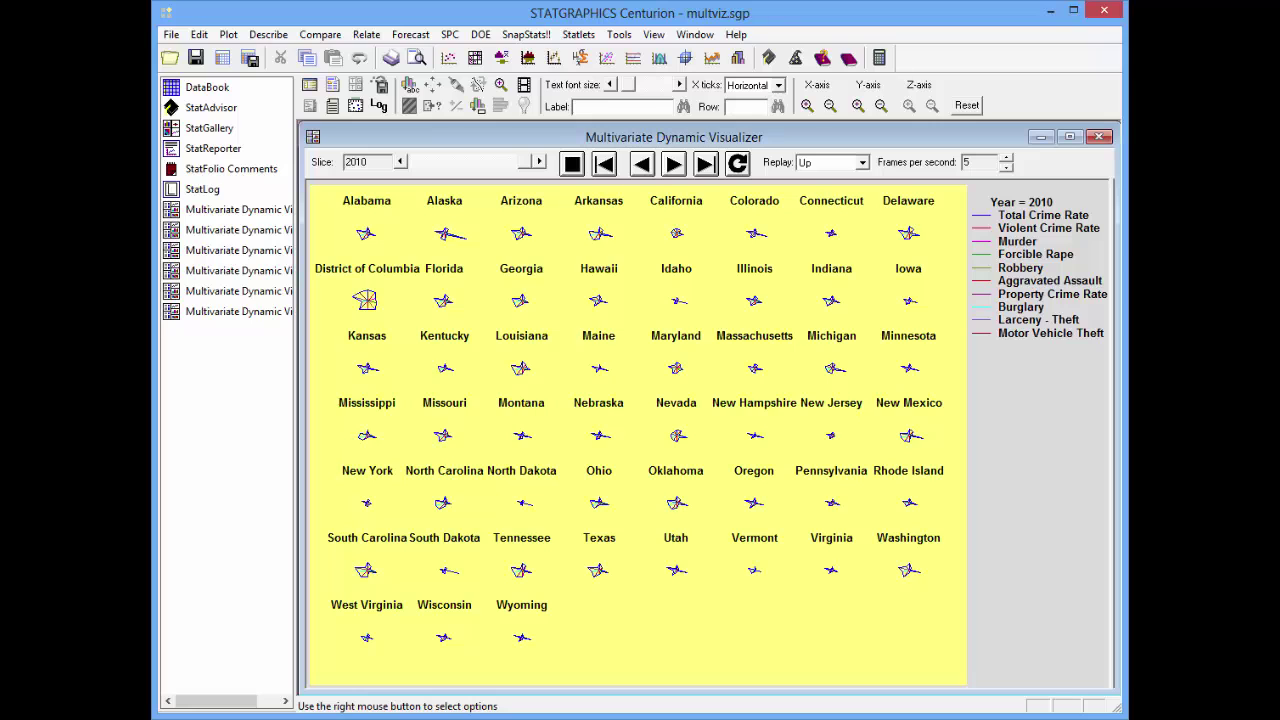
- Show the 1965 Chernoff faces of state crime rates and open their Visualizer Options dialog
left_click(283, 313)
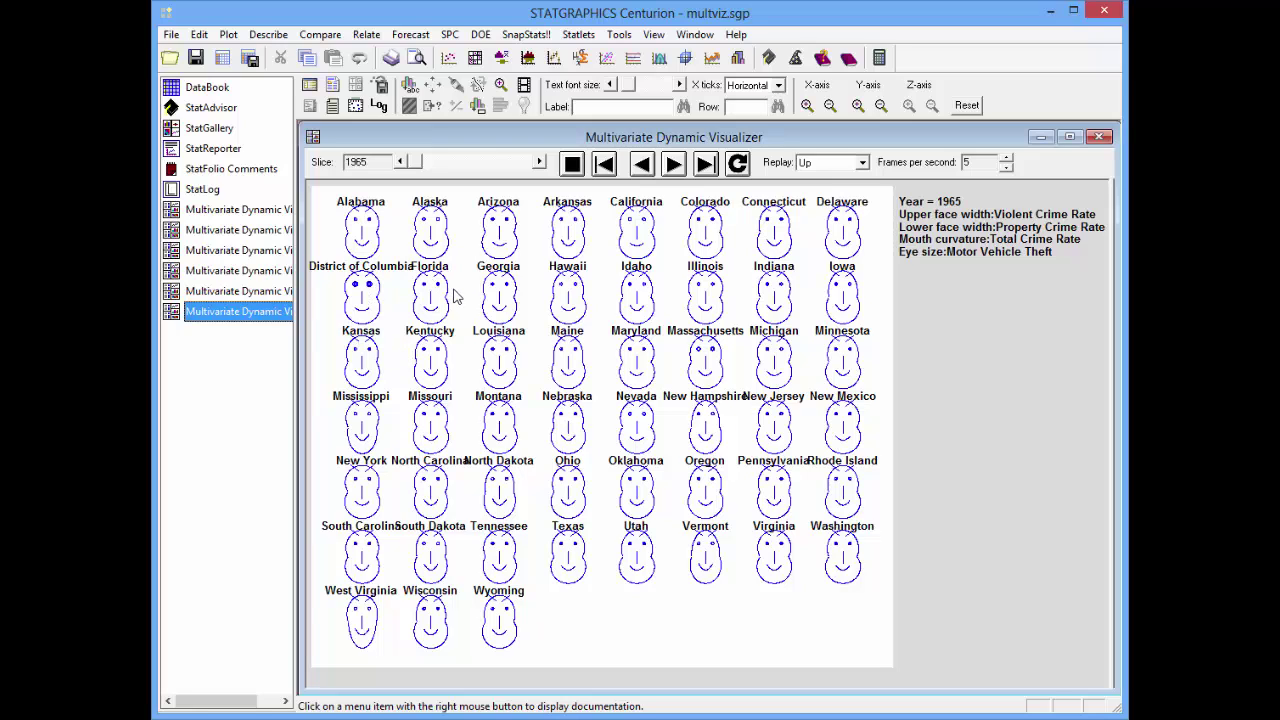
left_click(600, 312)
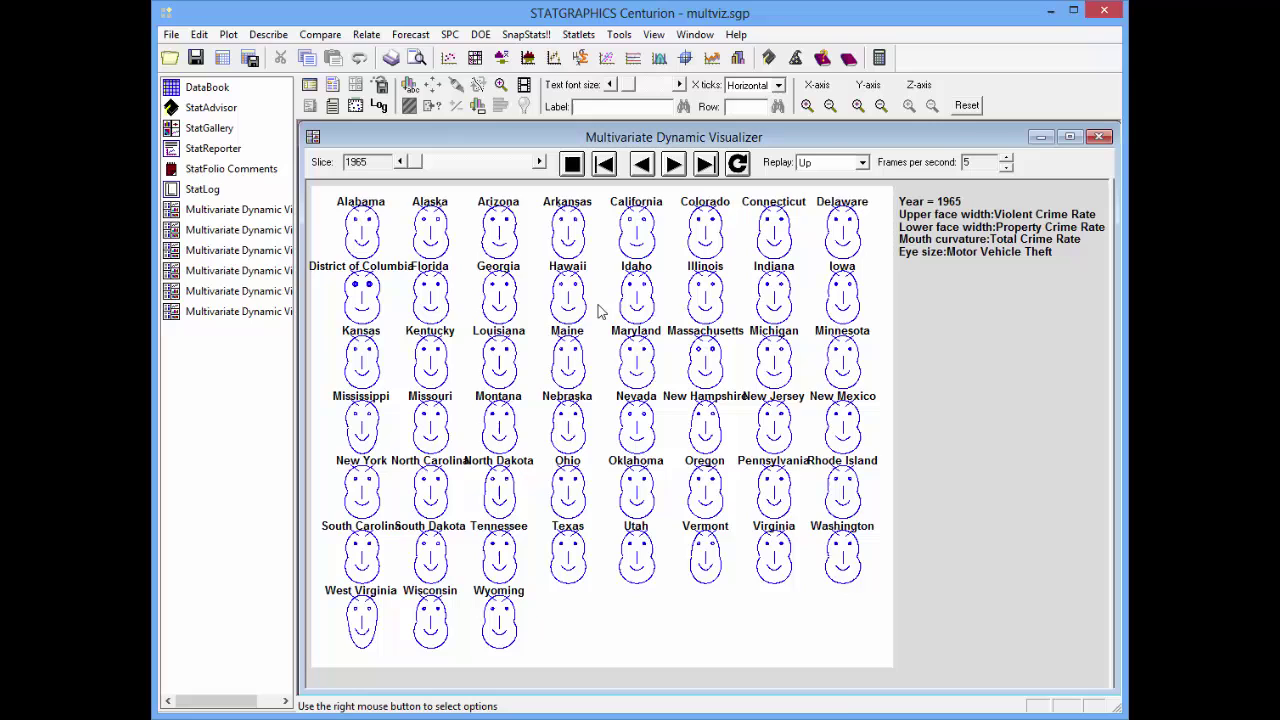
right_click(600, 312)
left_click(641, 336)
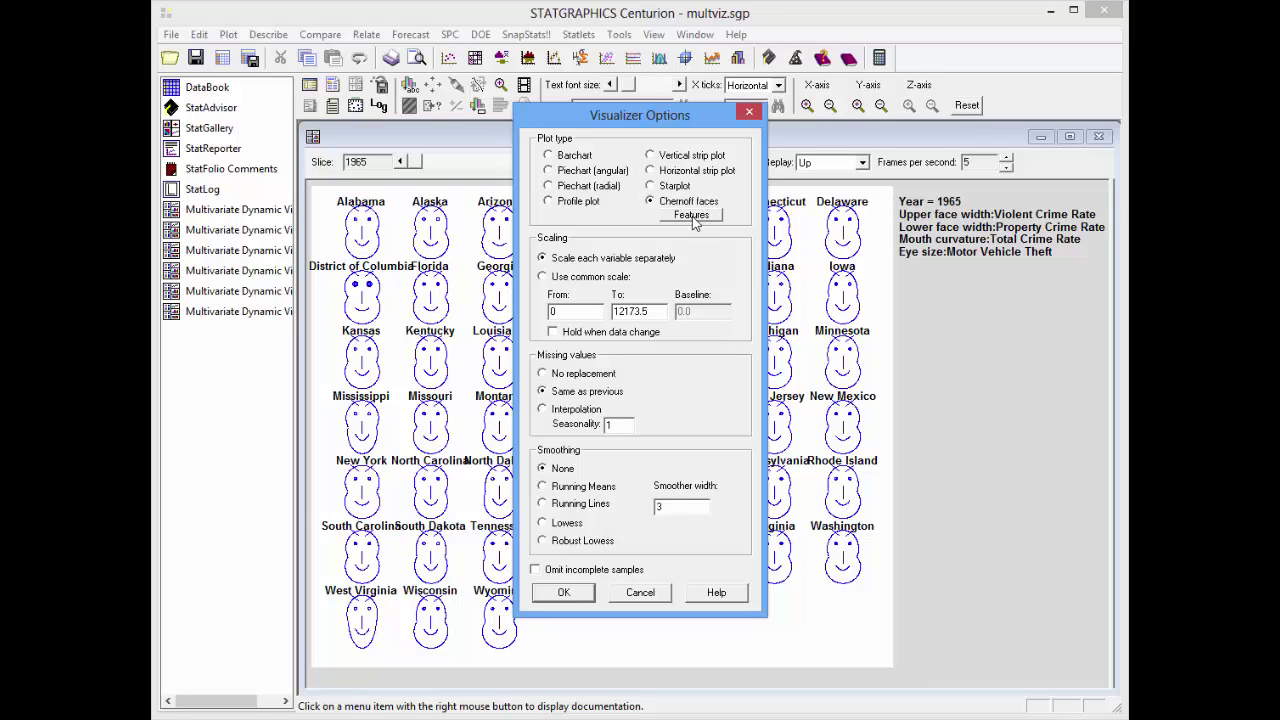
- Review which crime variables drive each face feature, then cancel both options dialogs unchanged
left_click(693, 220)
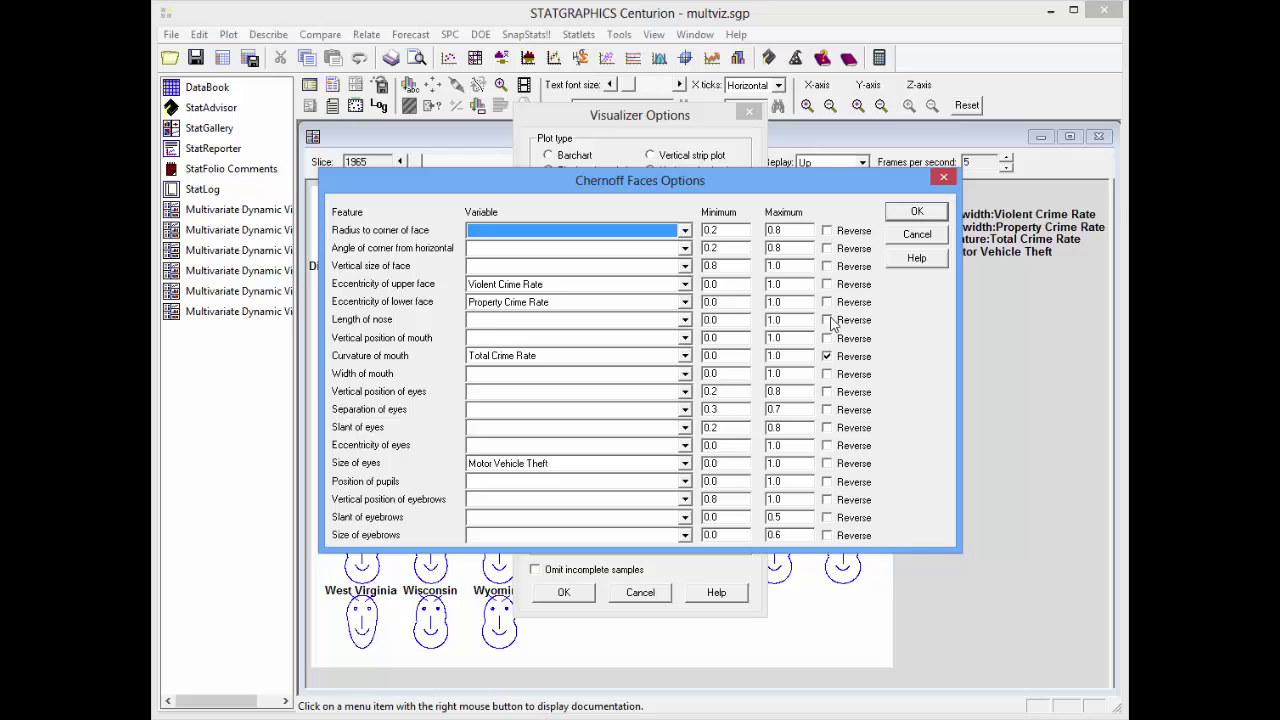
left_click(918, 236)
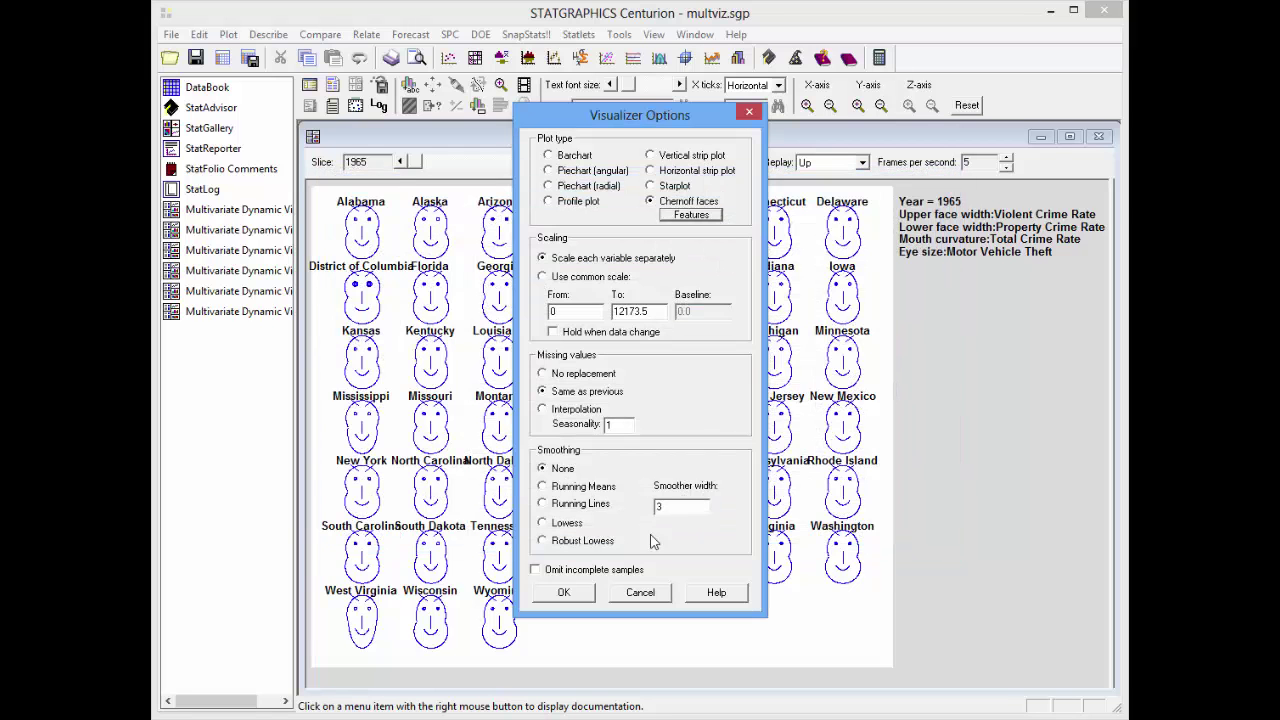
left_click(640, 592)
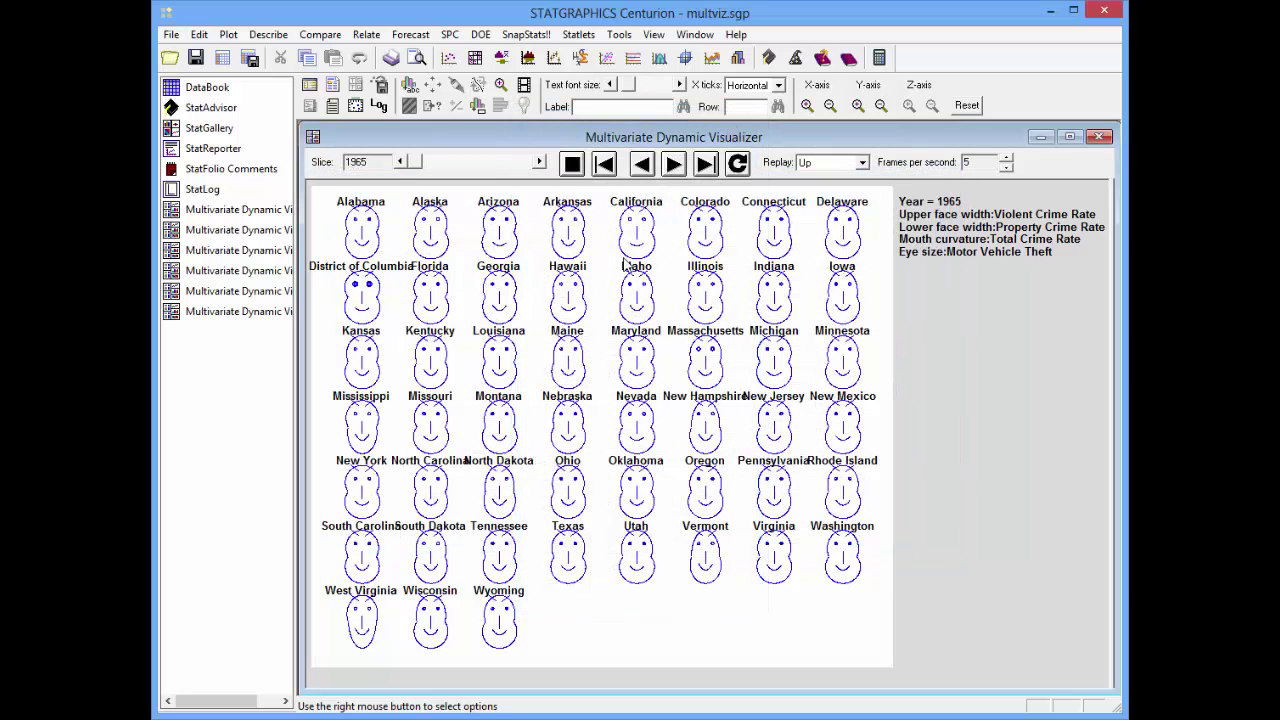
- Animate the Chernoff faces across the years and stop on 1970
left_click(675, 166)
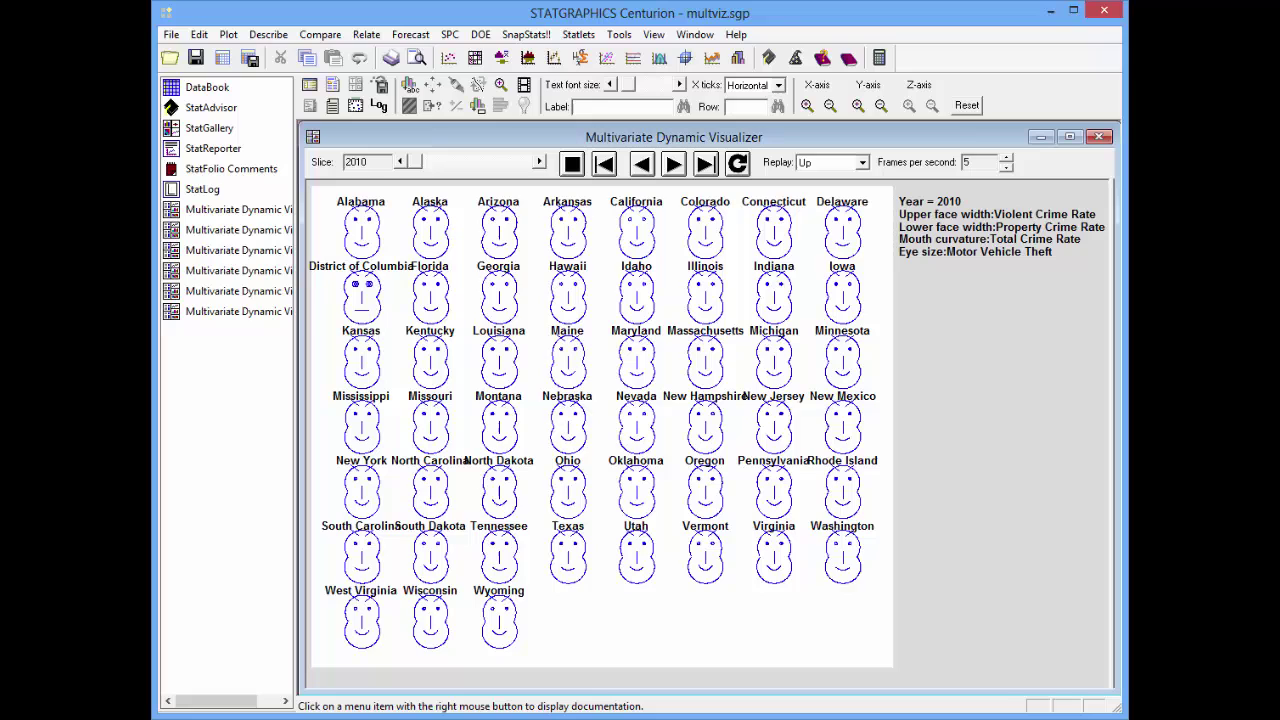
left_click(571, 164)
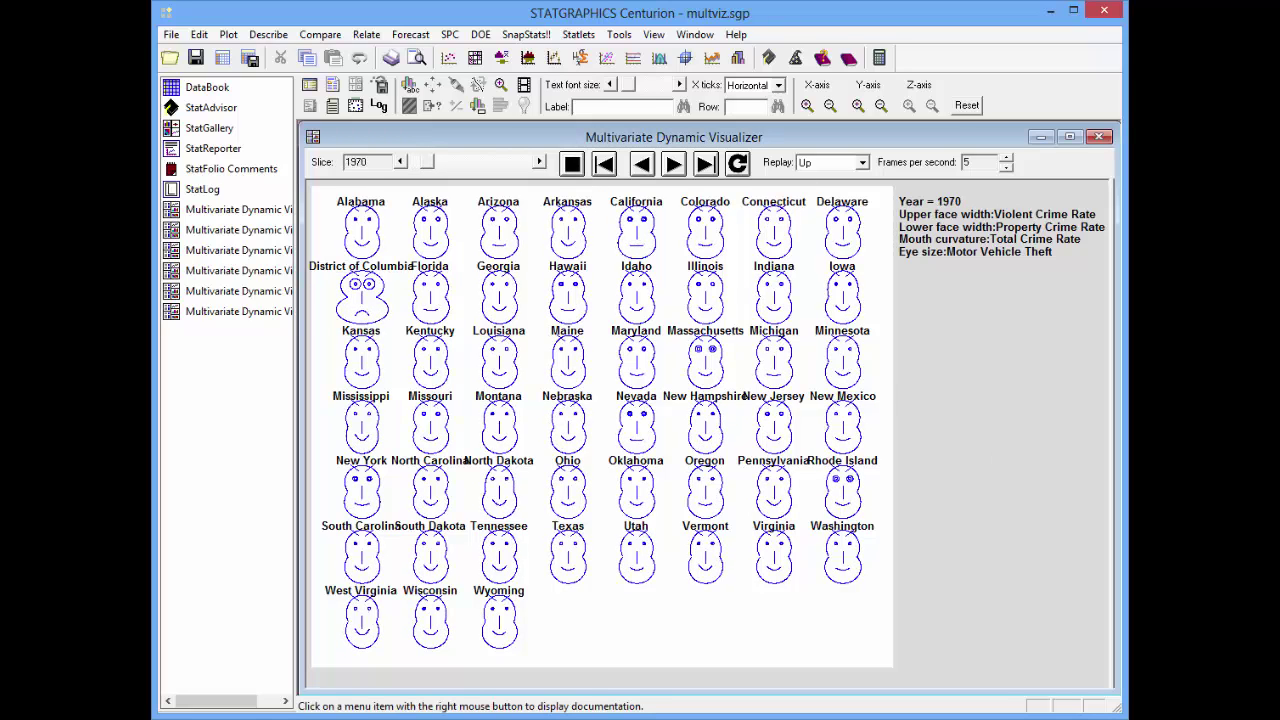